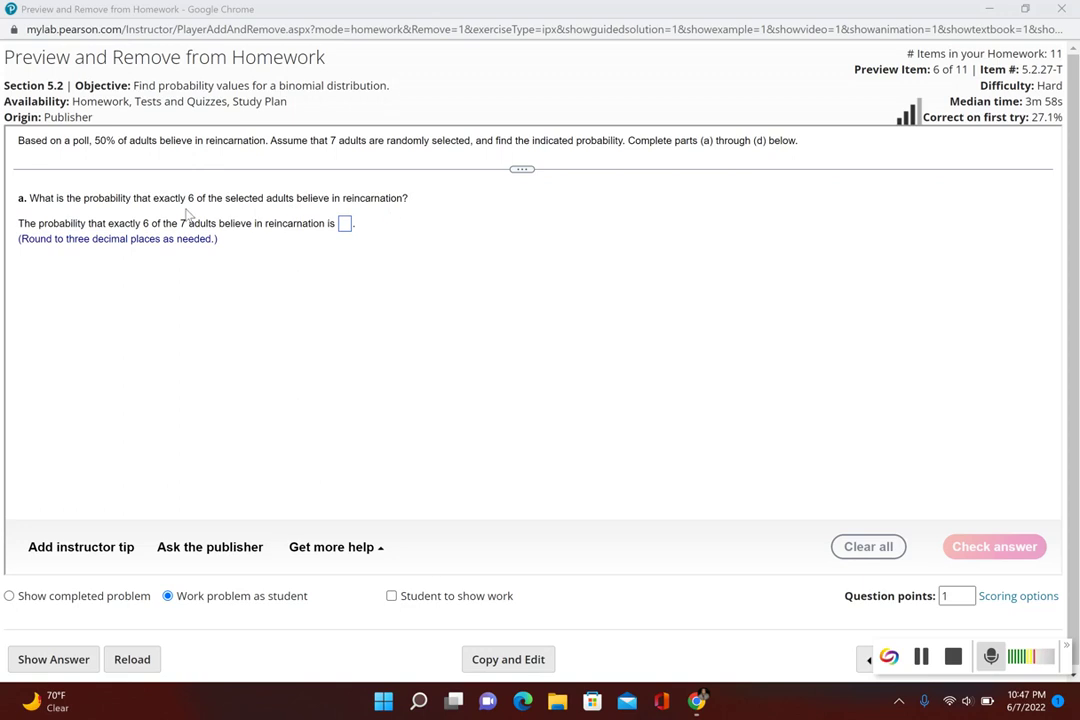
# Launch StatCrunch from Get more help and snap it beside the homework window
pyautogui.click(354, 562)
pyautogui.click(362, 472)
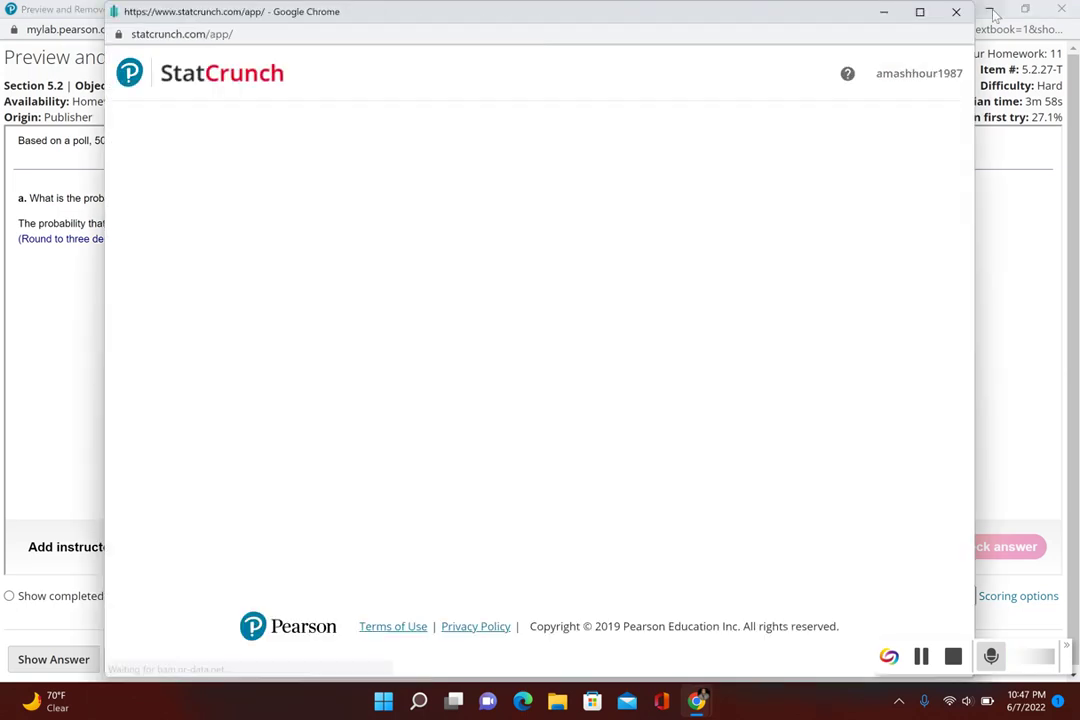
pyautogui.moveTo(920, 12)
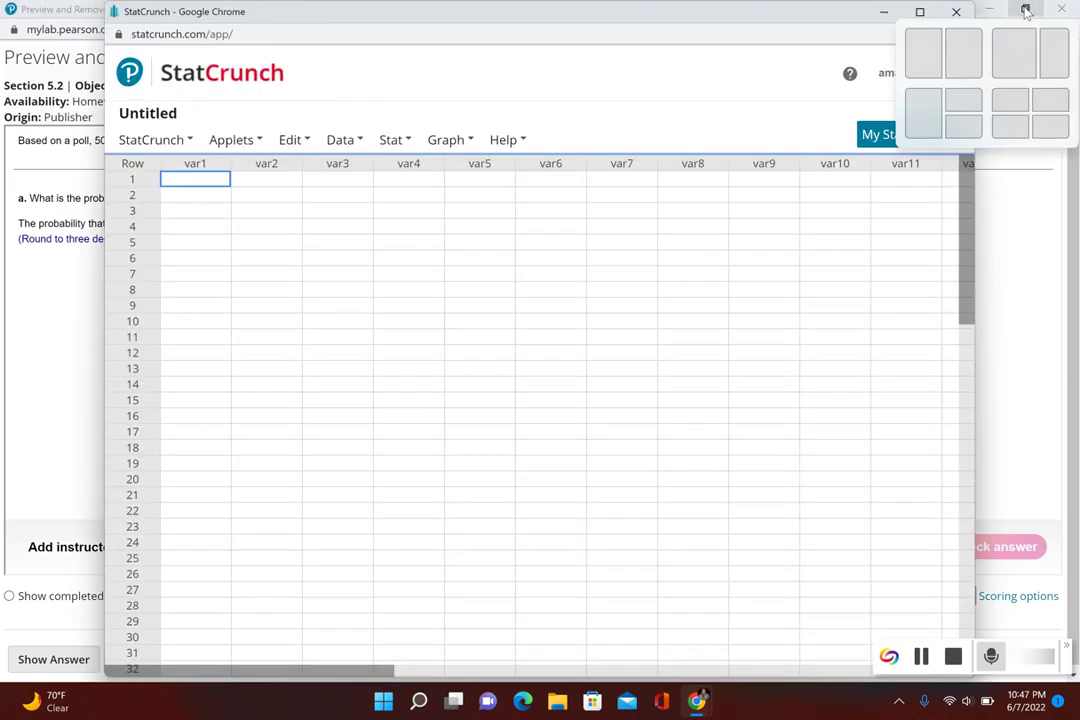
pyautogui.click(930, 45)
pyautogui.click(775, 200)
# Open StatCrunch's Binomial calculator via Stat > Calculators
pyautogui.click(826, 140)
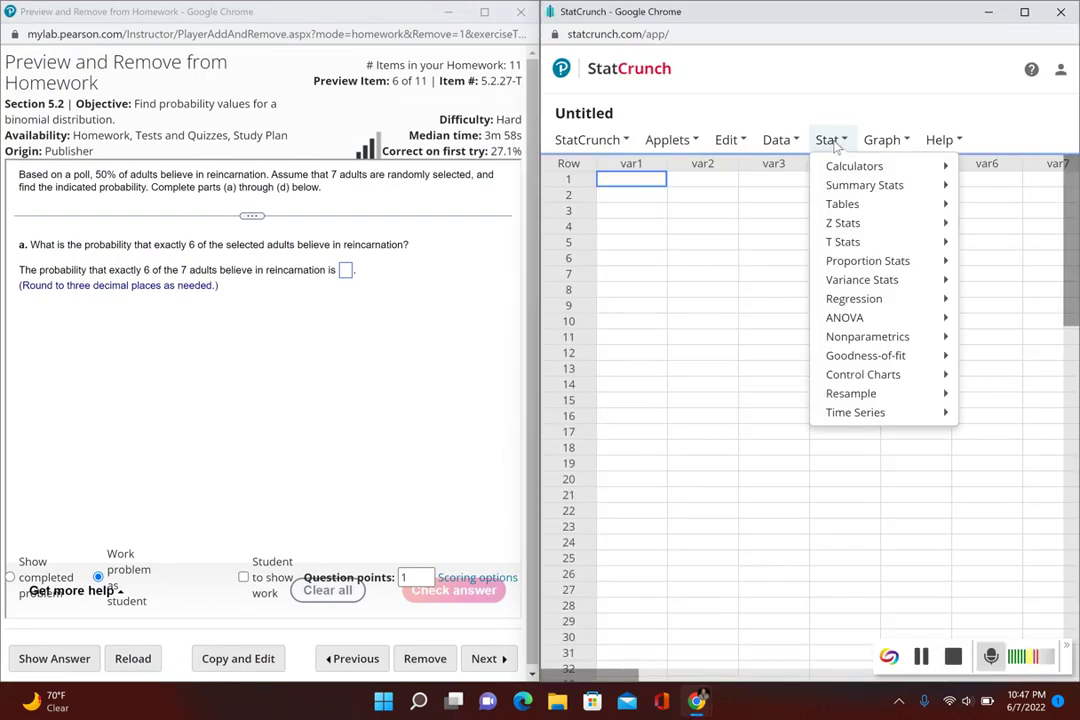
pyautogui.moveTo(845, 172)
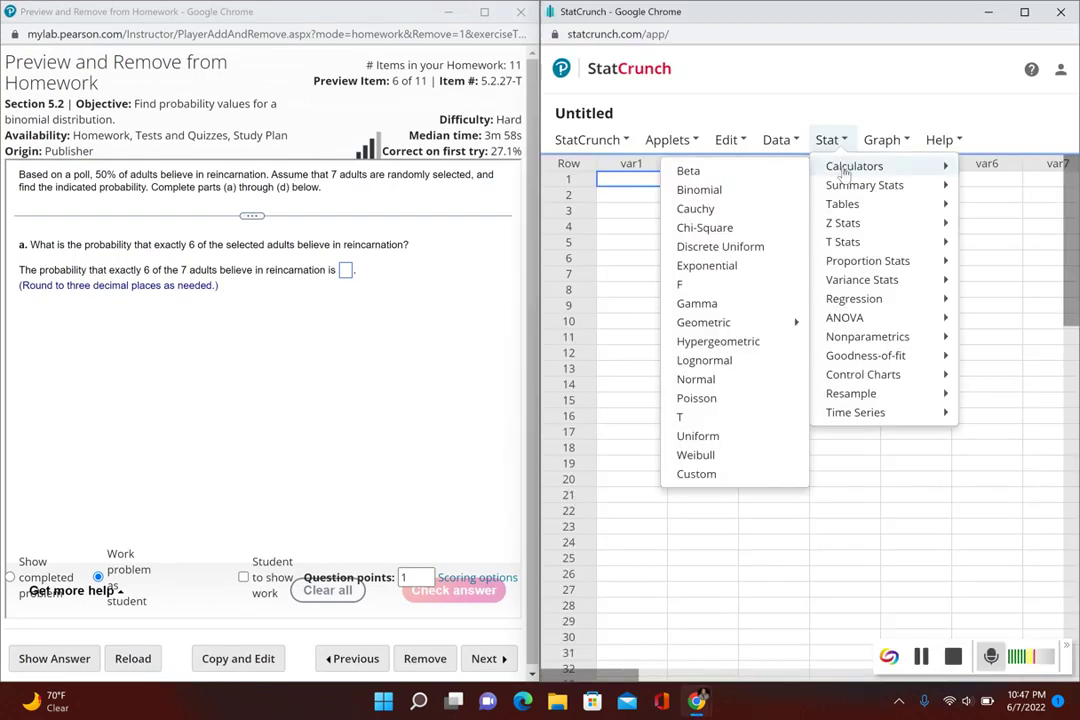
pyautogui.click(700, 190)
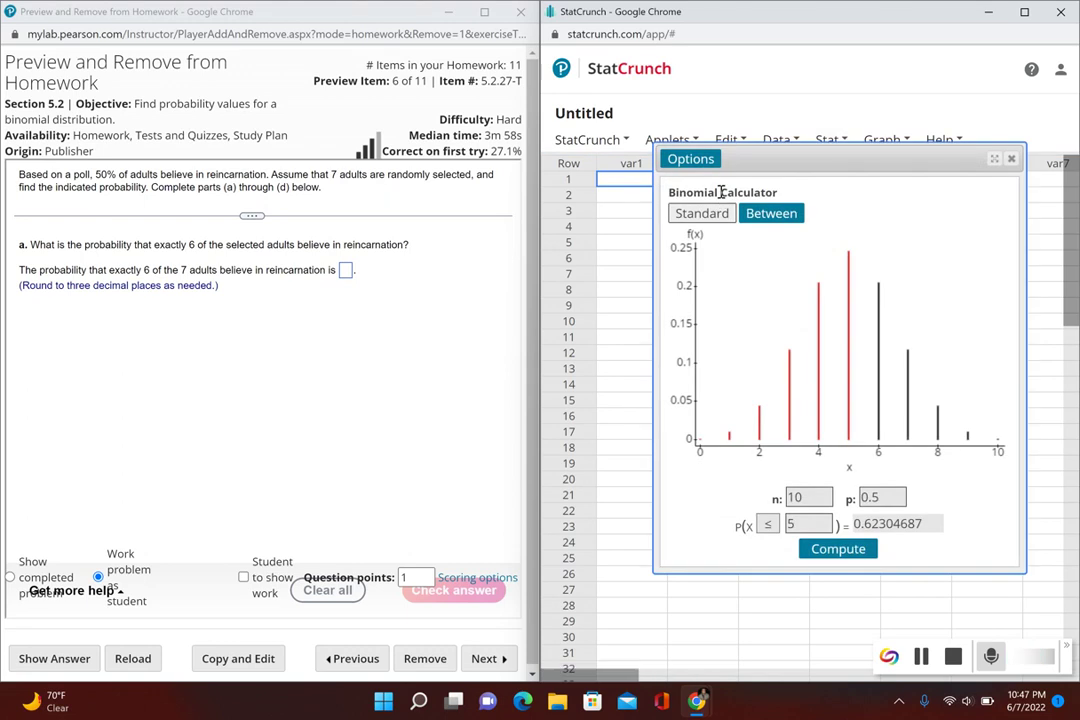
# Set the binomial calculator to n = 7 trials and p = 0.5
pyautogui.click(810, 497)
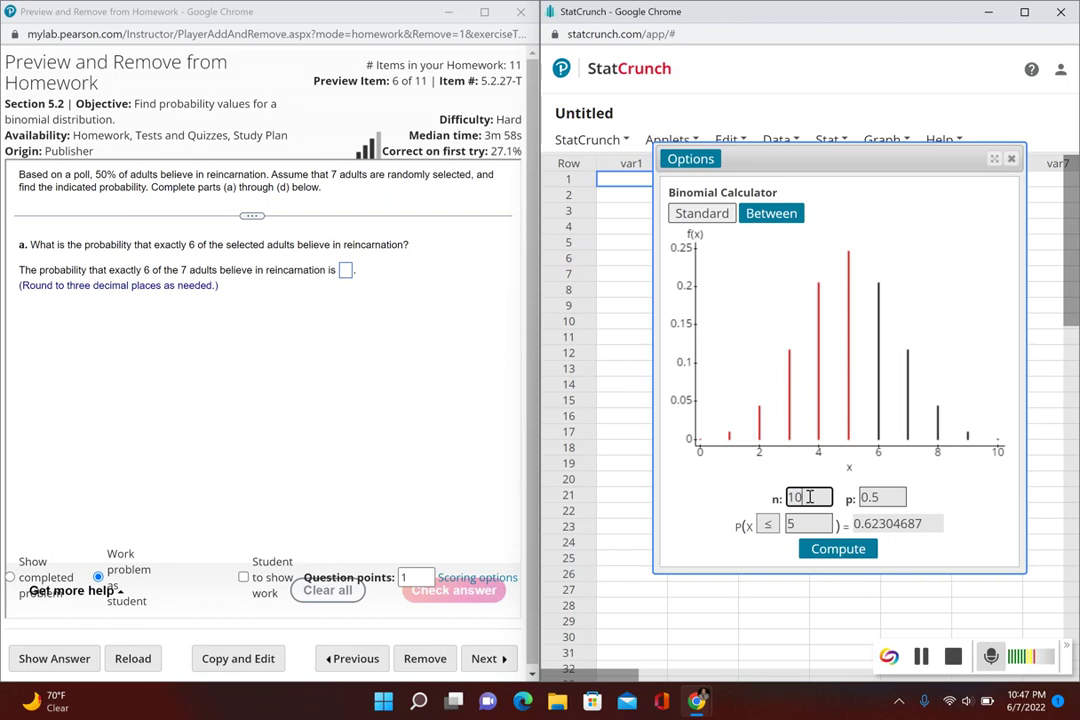
pyautogui.press('BackSpace')
pyautogui.press('BackSpace')
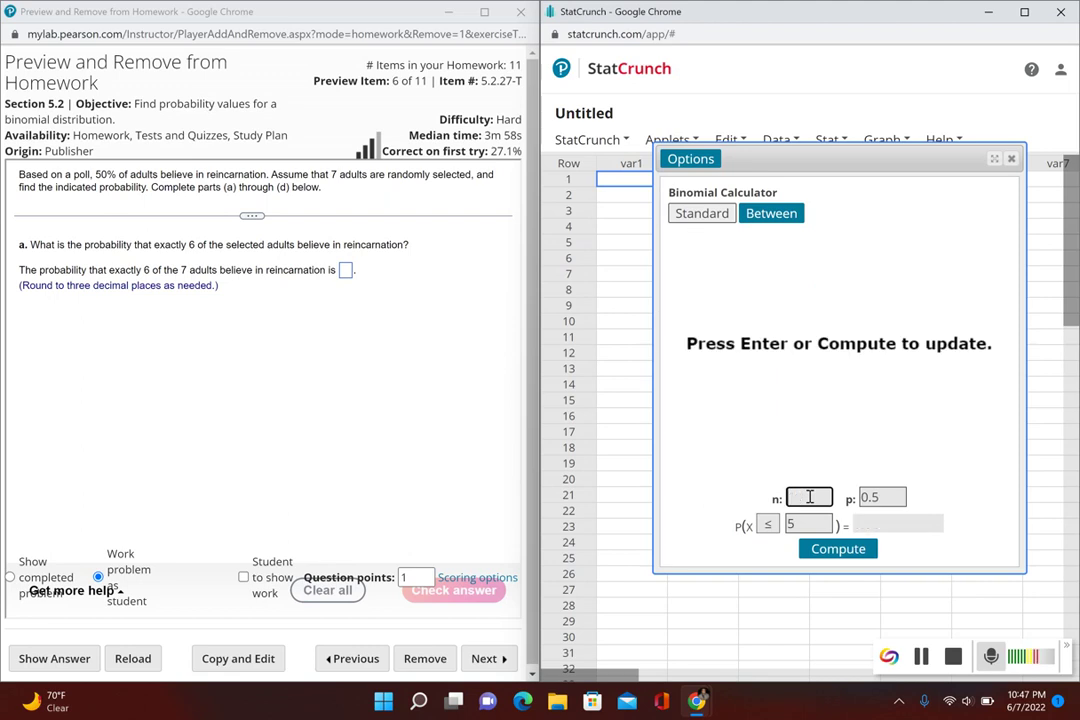
pyautogui.write('7')
pyautogui.click(899, 497)
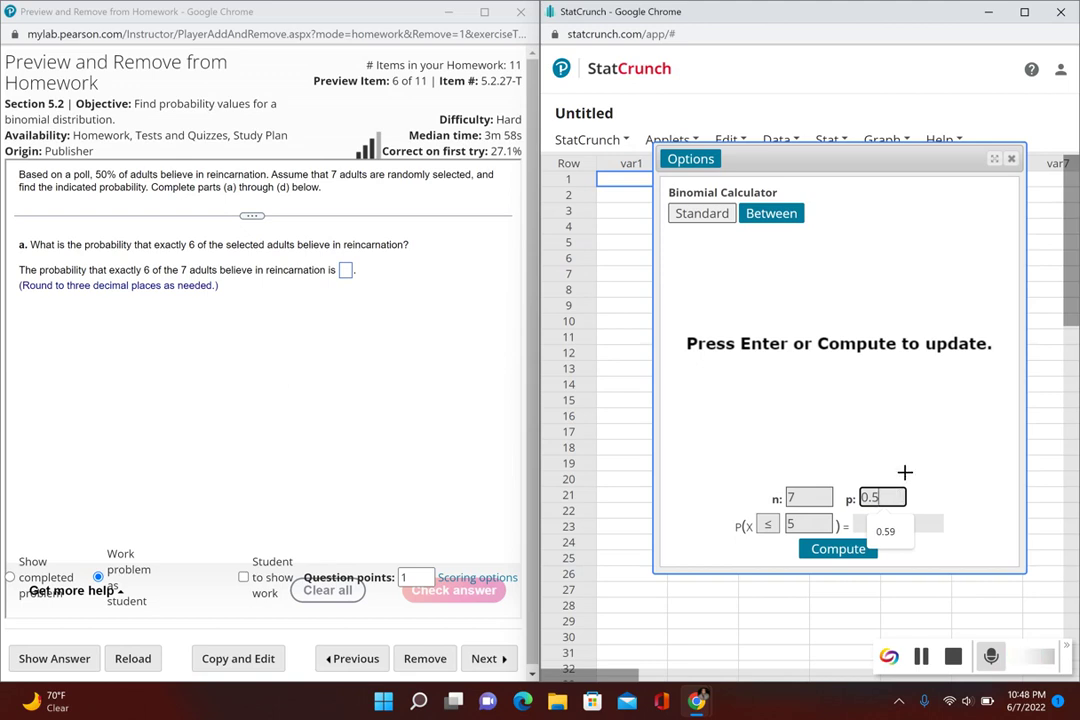
pyautogui.write('0')
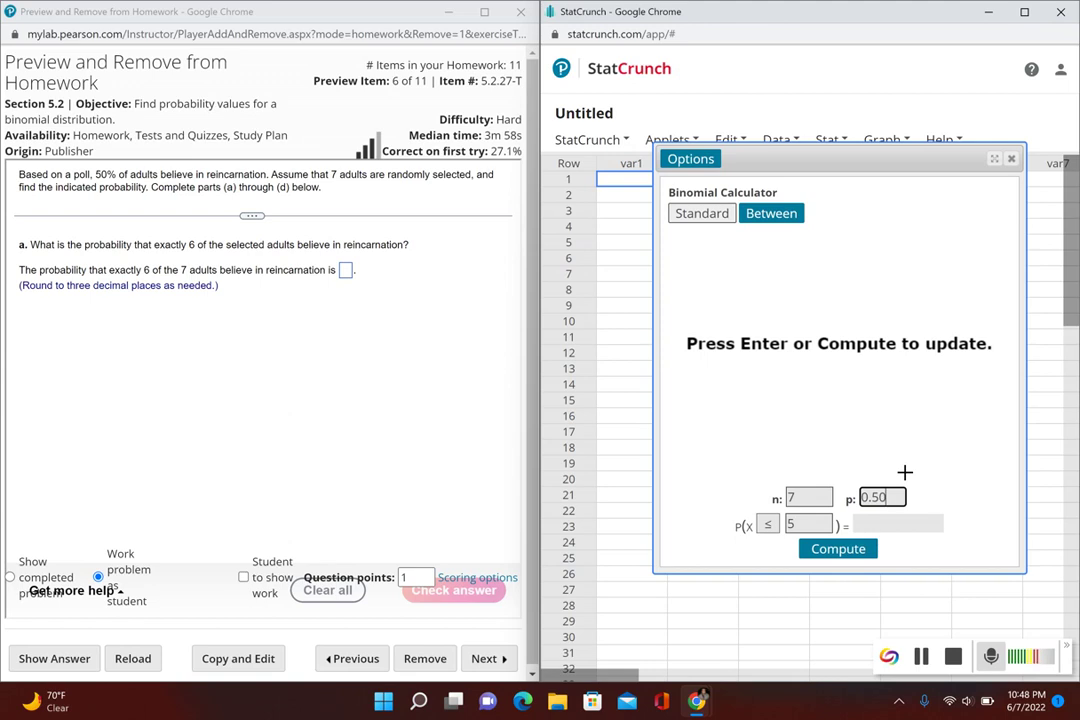
pyautogui.press('BackSpace')
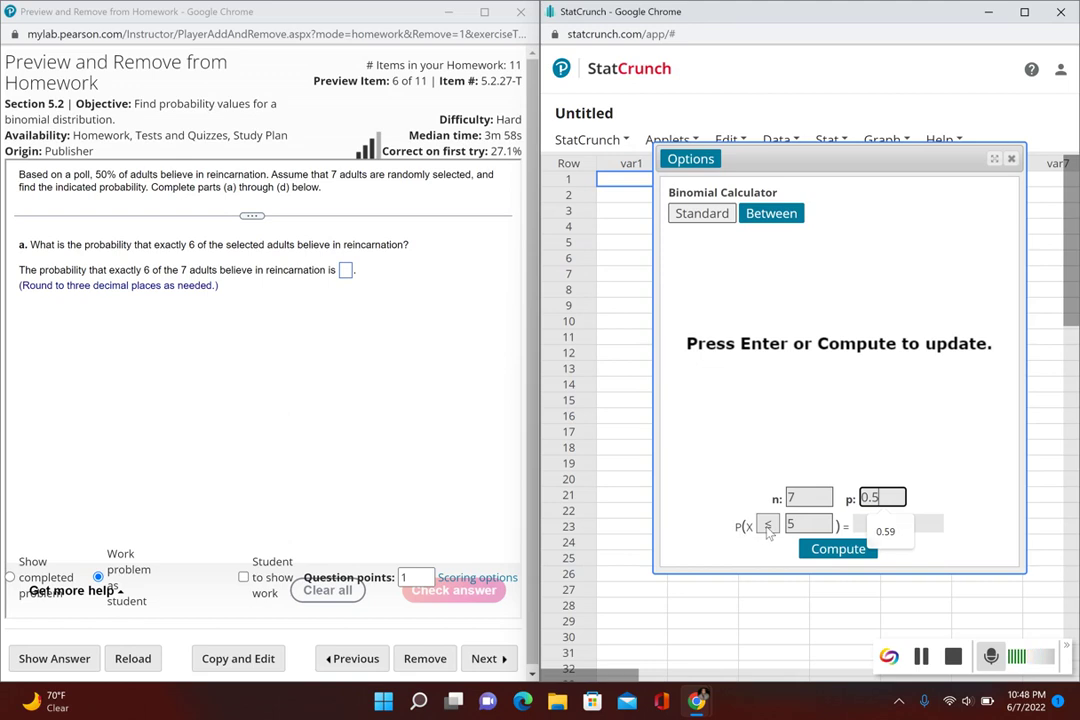
# Compute P(X = 6), getting 0.0546875, and select the result
pyautogui.click(767, 524)
pyautogui.click(768, 608)
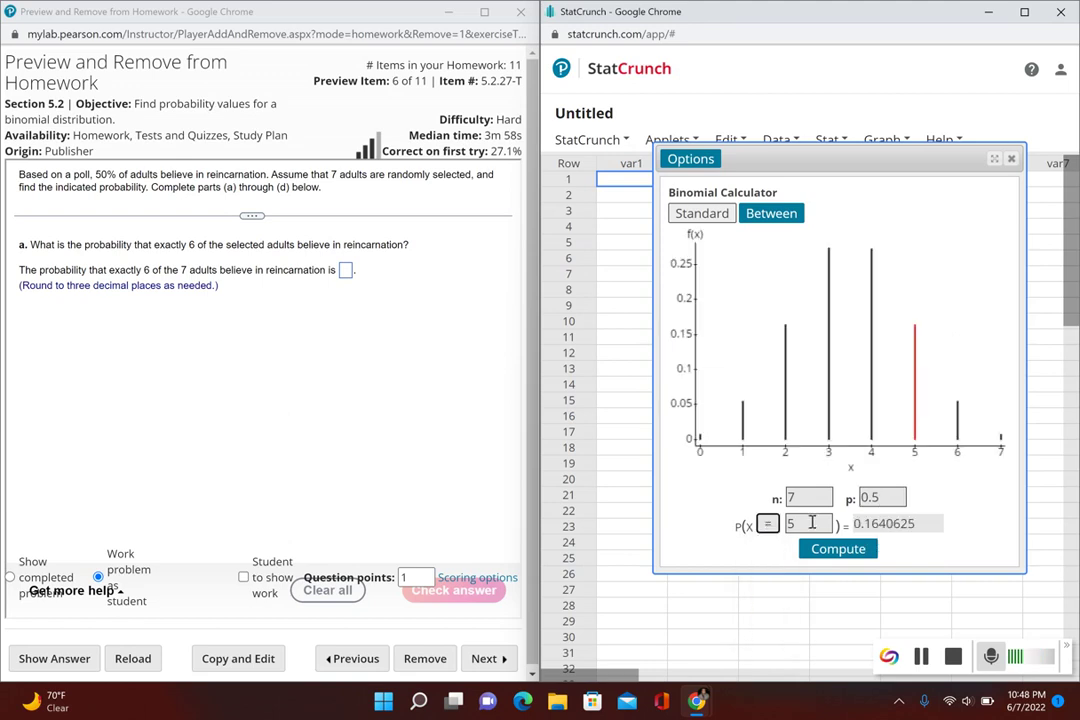
pyautogui.click(811, 523)
pyautogui.press('BackSpace')
pyautogui.write('6')
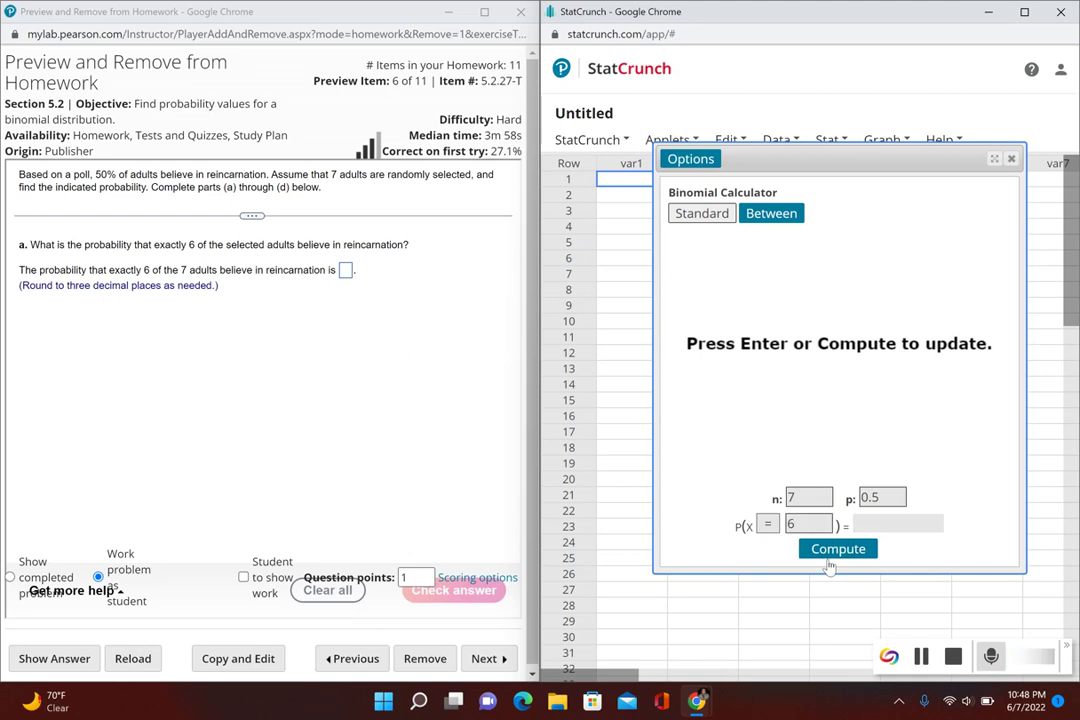
pyautogui.click(835, 563)
pyautogui.click(886, 526)
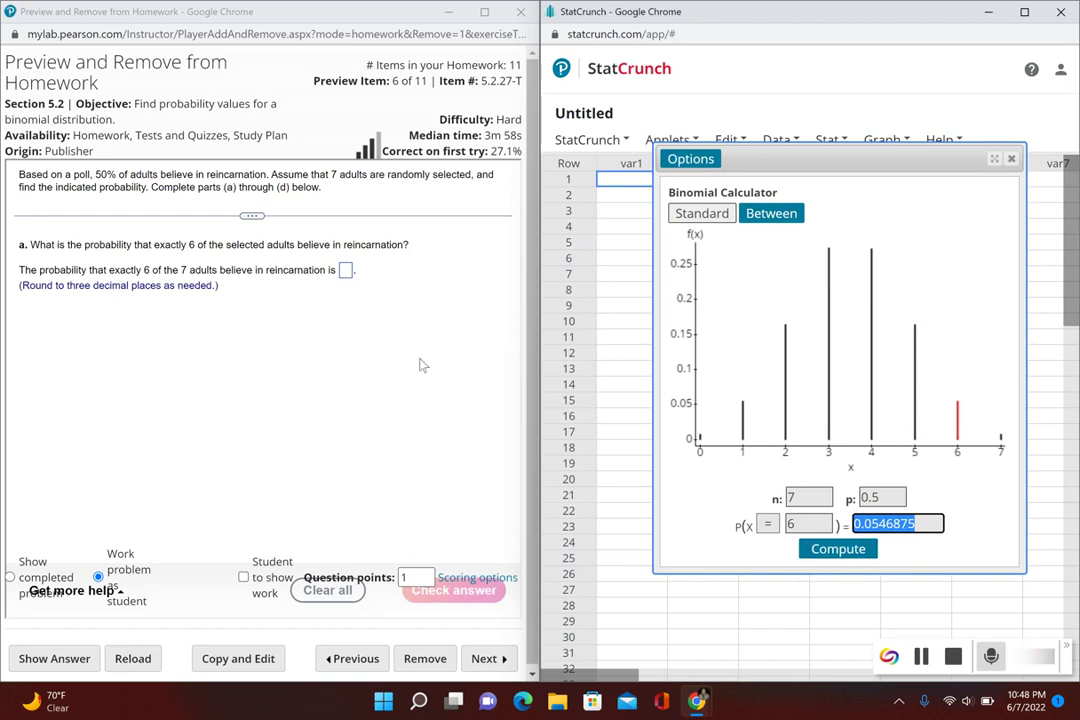
# Enter 0.055 for part (a), check it, and dismiss the Nice work message
pyautogui.click(345, 272)
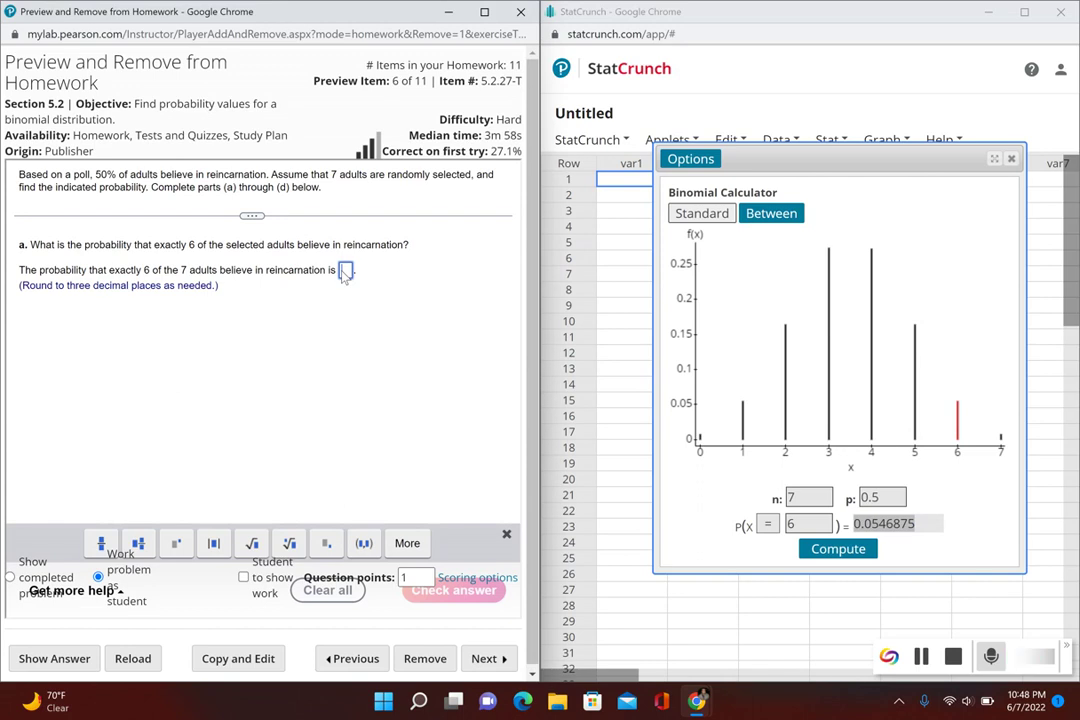
pyautogui.write('0.055')
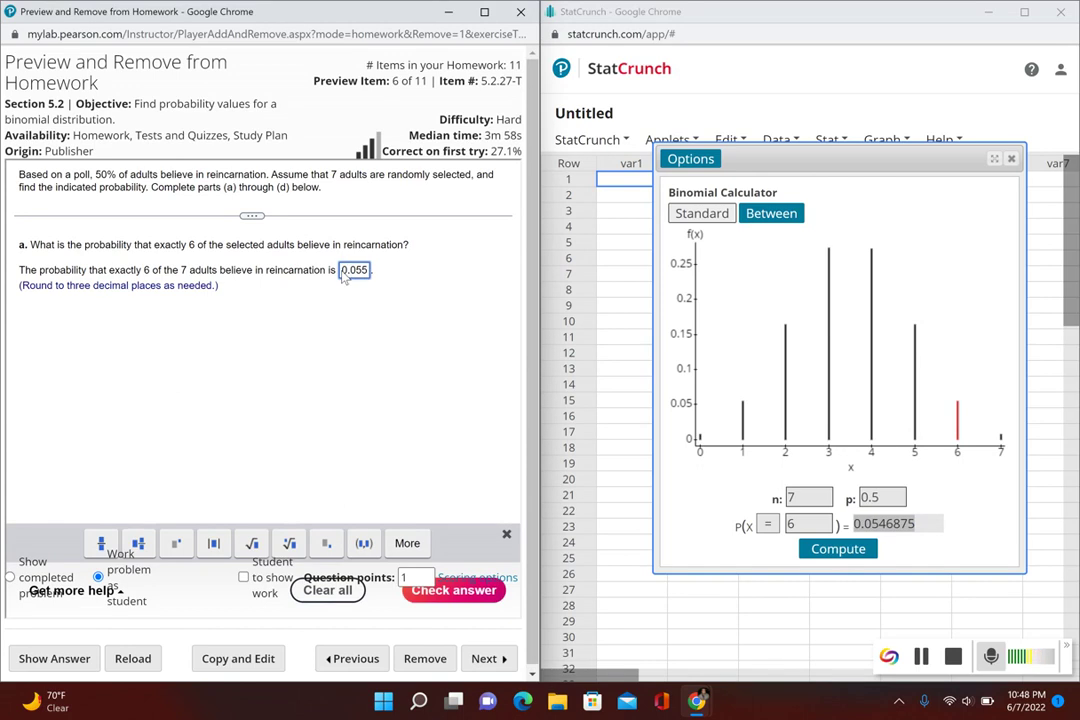
pyautogui.press('Return')
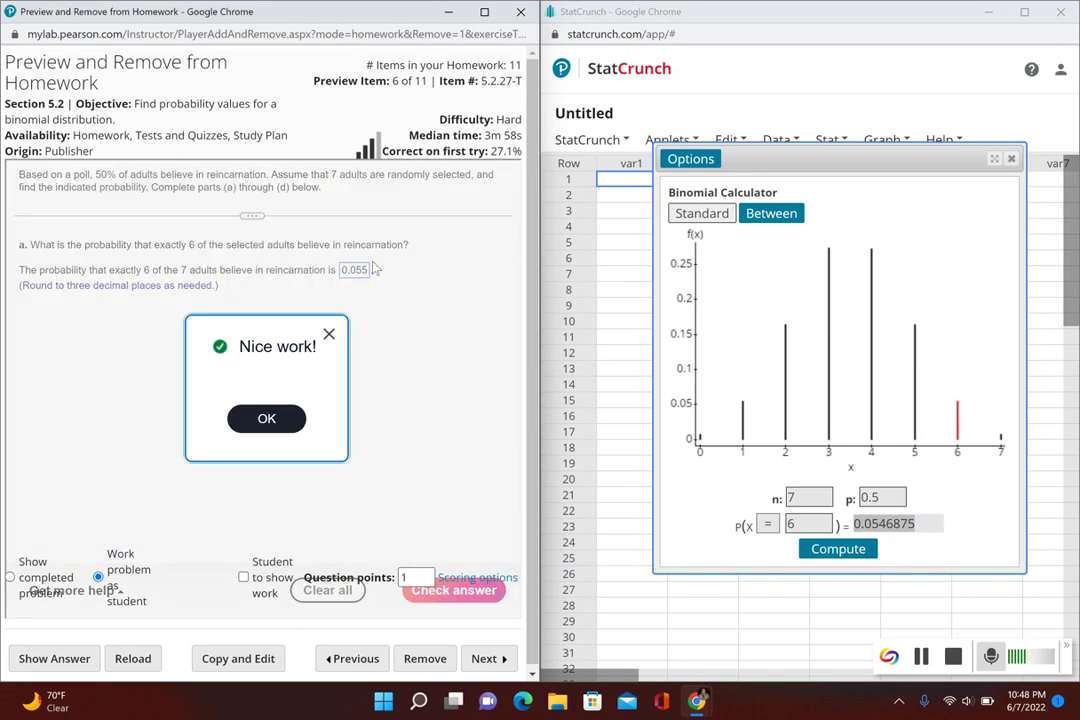
pyautogui.click(270, 418)
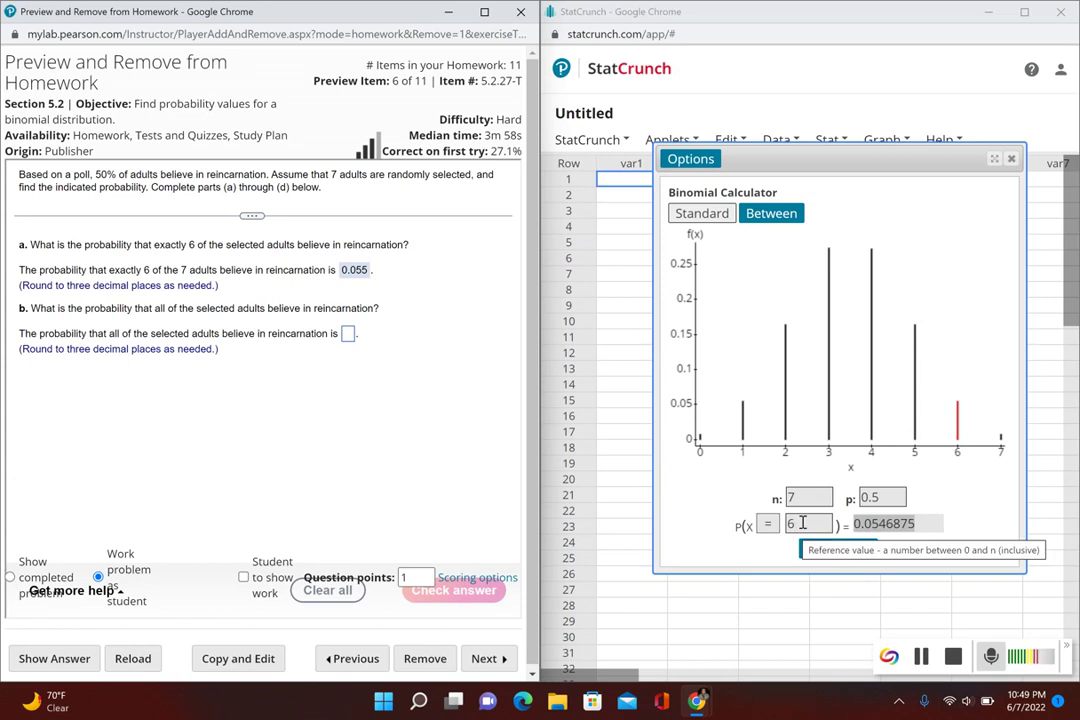
# Change x to 7 and recompute, giving P(X = 7) = 0.0078125
pyautogui.click(802, 522)
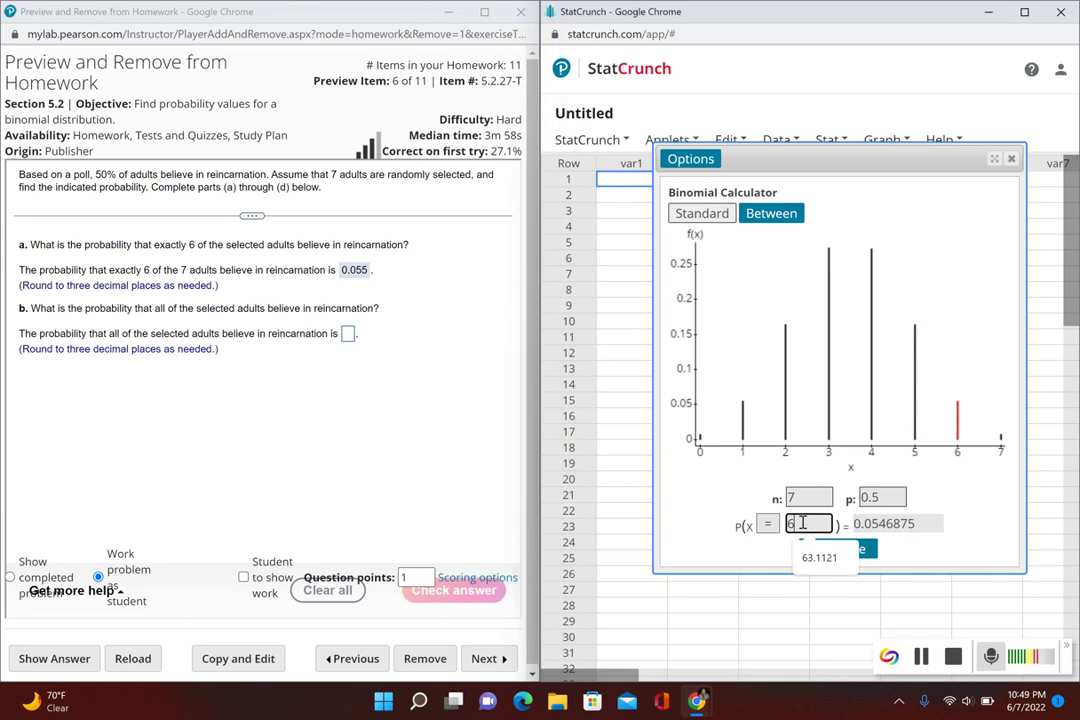
pyautogui.press('BackSpace')
pyautogui.write('7')
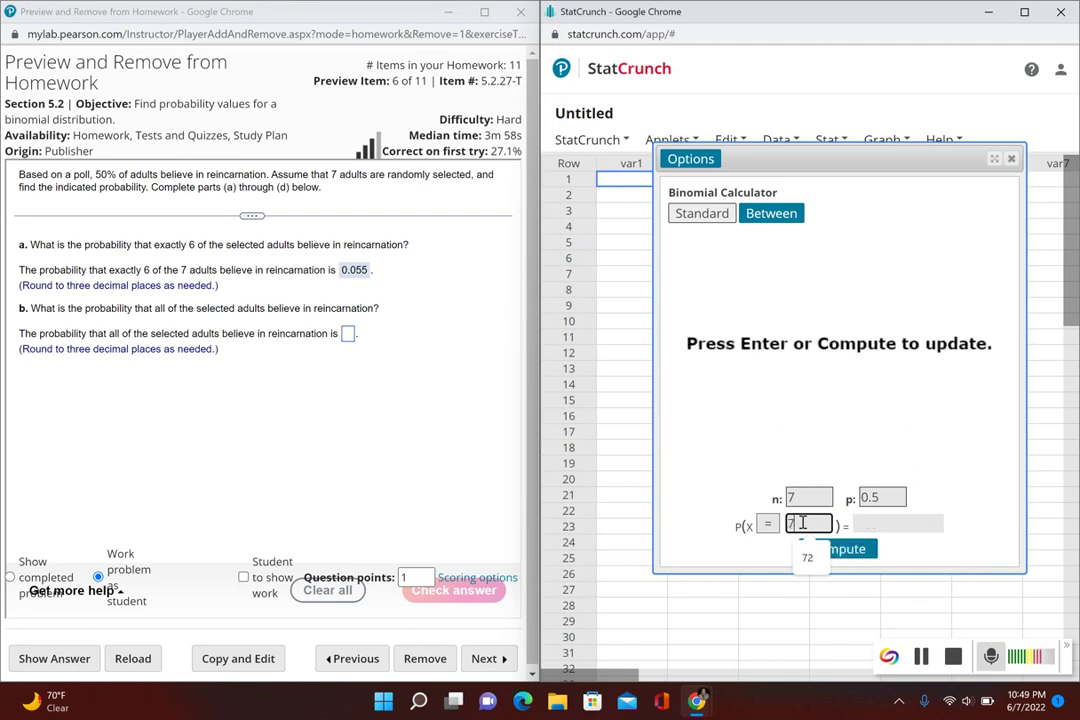
pyautogui.click(848, 550)
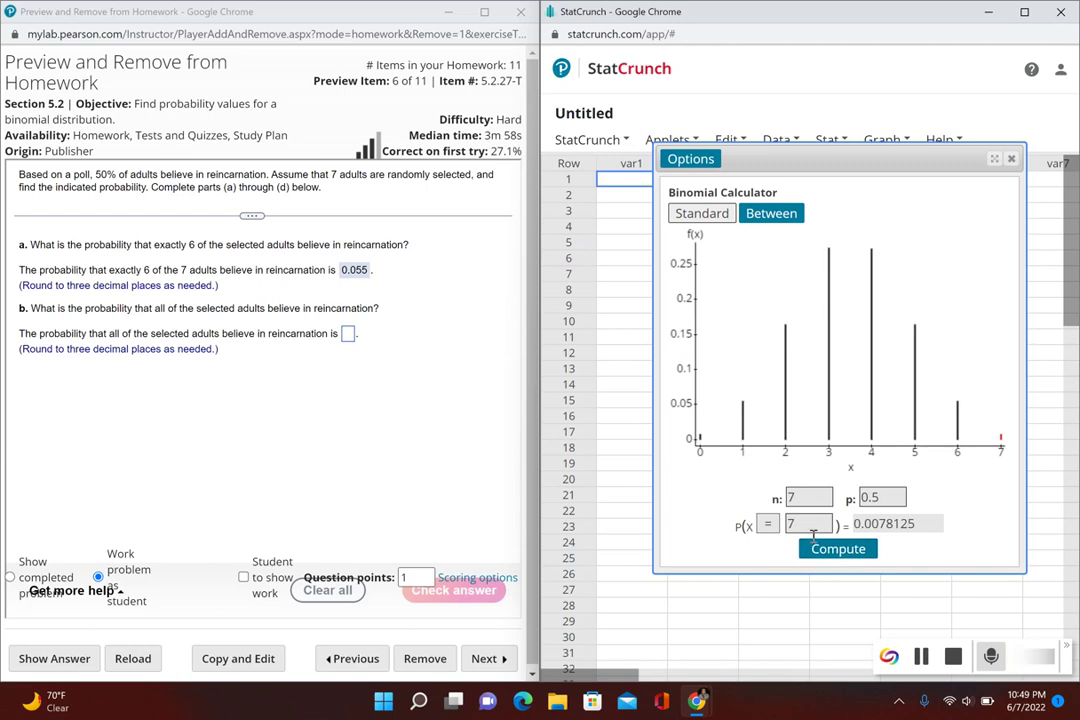
# Enter 0.008 for part (b), check it, and dismiss the Nice work! message
pyautogui.click(348, 334)
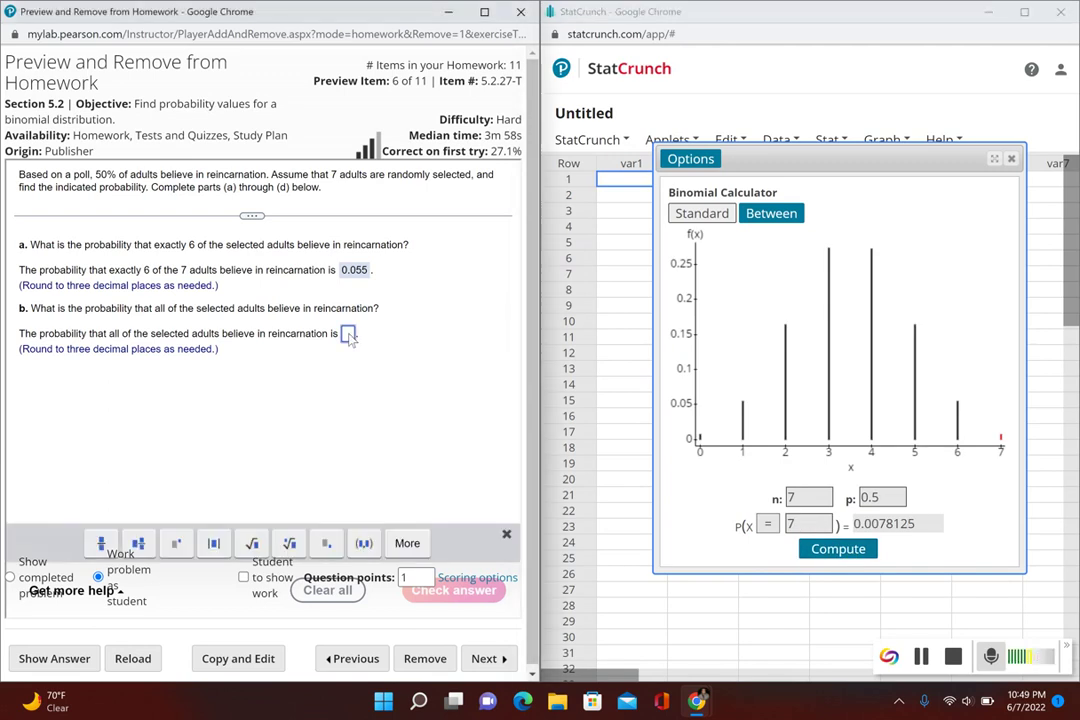
pyautogui.write('0.00')
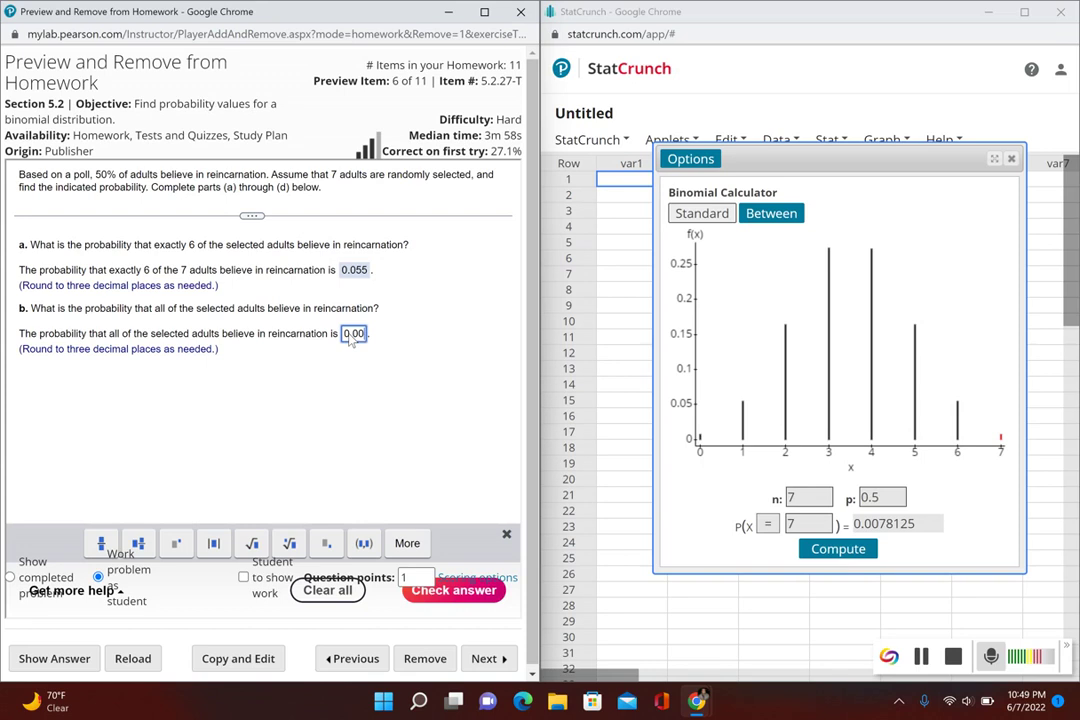
pyautogui.write('8')
pyautogui.press('Return')
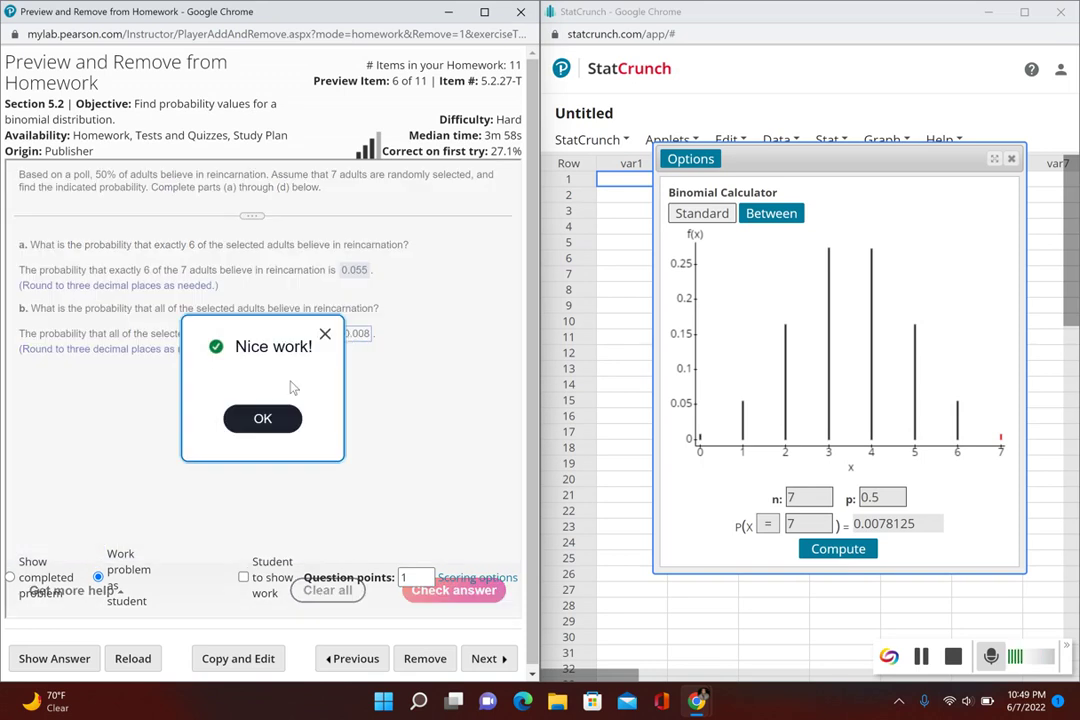
pyautogui.click(263, 418)
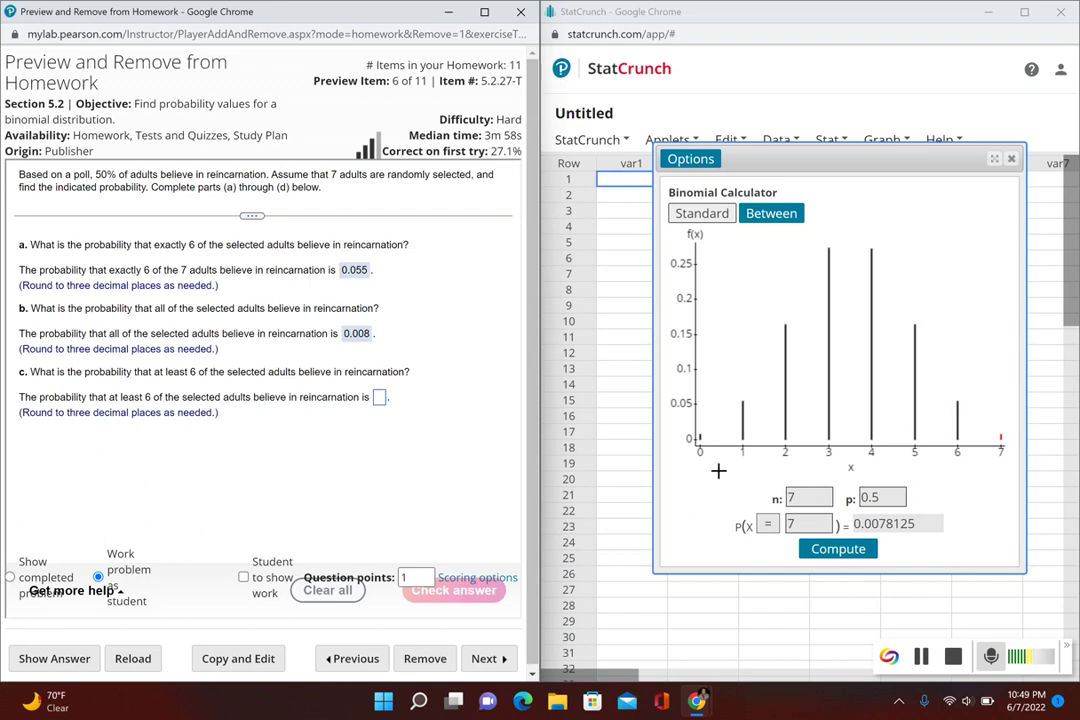
# Switch the comparison to ≥ with x = 6 and compute P(X ≥ 6) = 0.0625
pyautogui.click(767, 524)
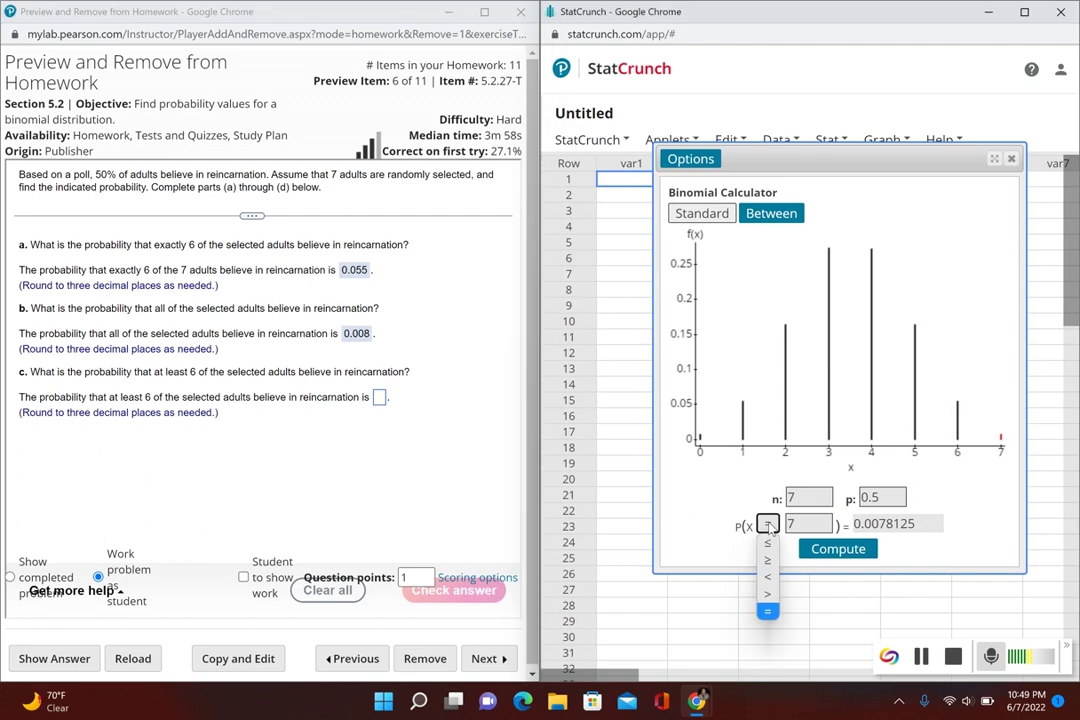
pyautogui.click(768, 566)
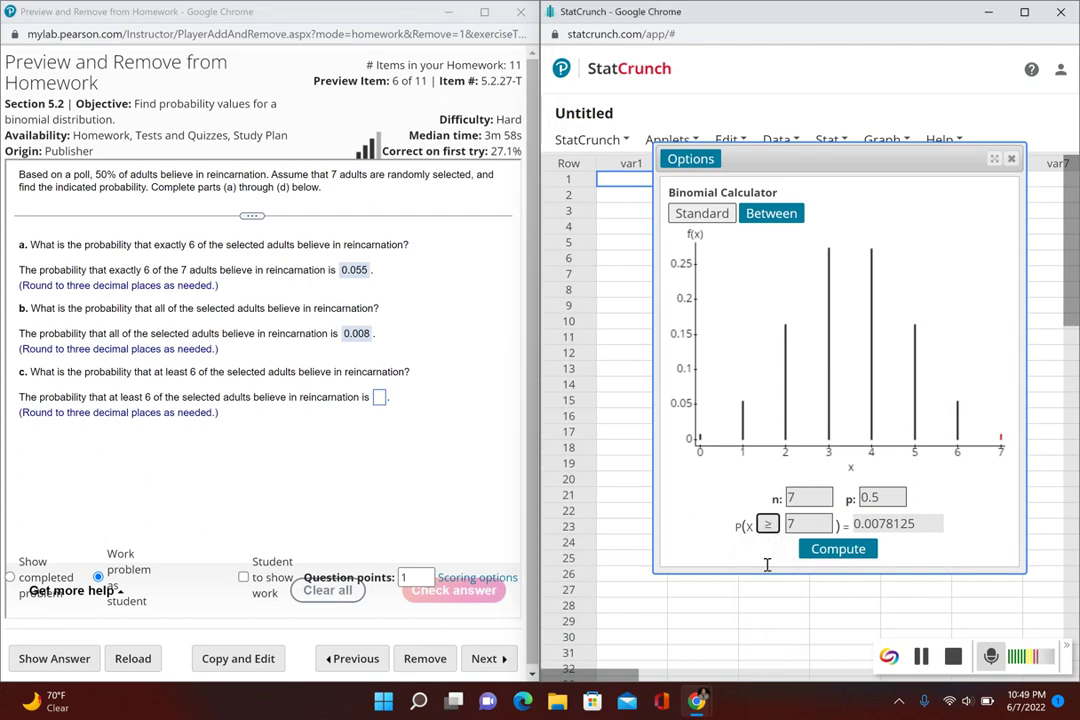
pyautogui.click(803, 527)
pyautogui.press('BackSpace')
pyautogui.write('6')
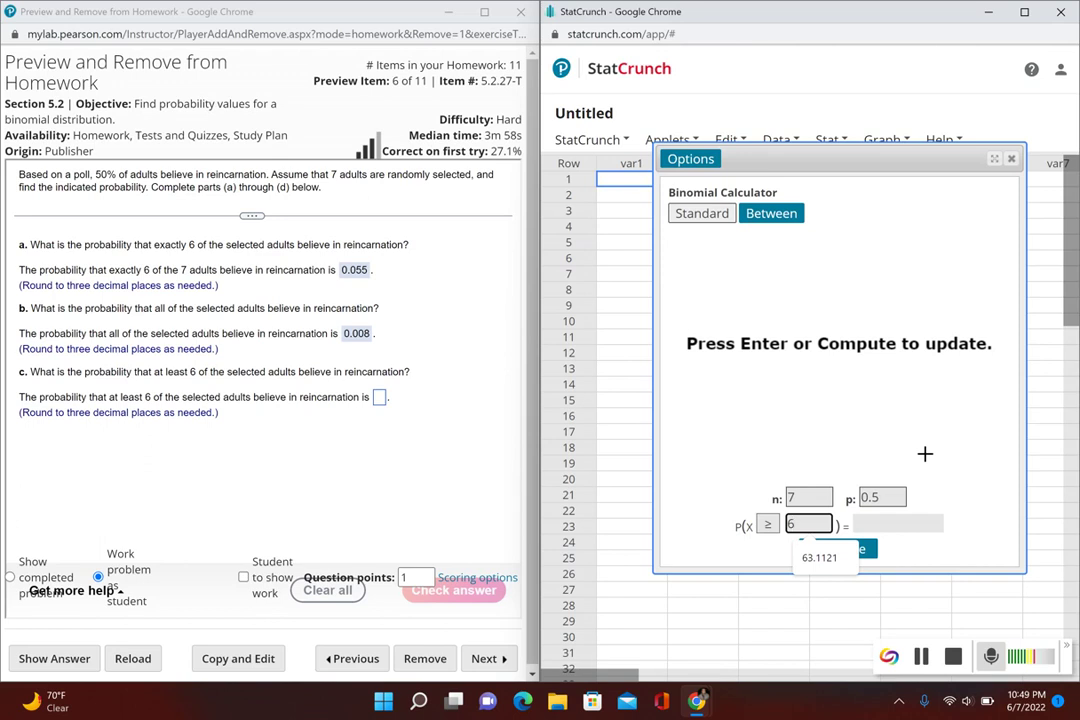
pyautogui.click(873, 553)
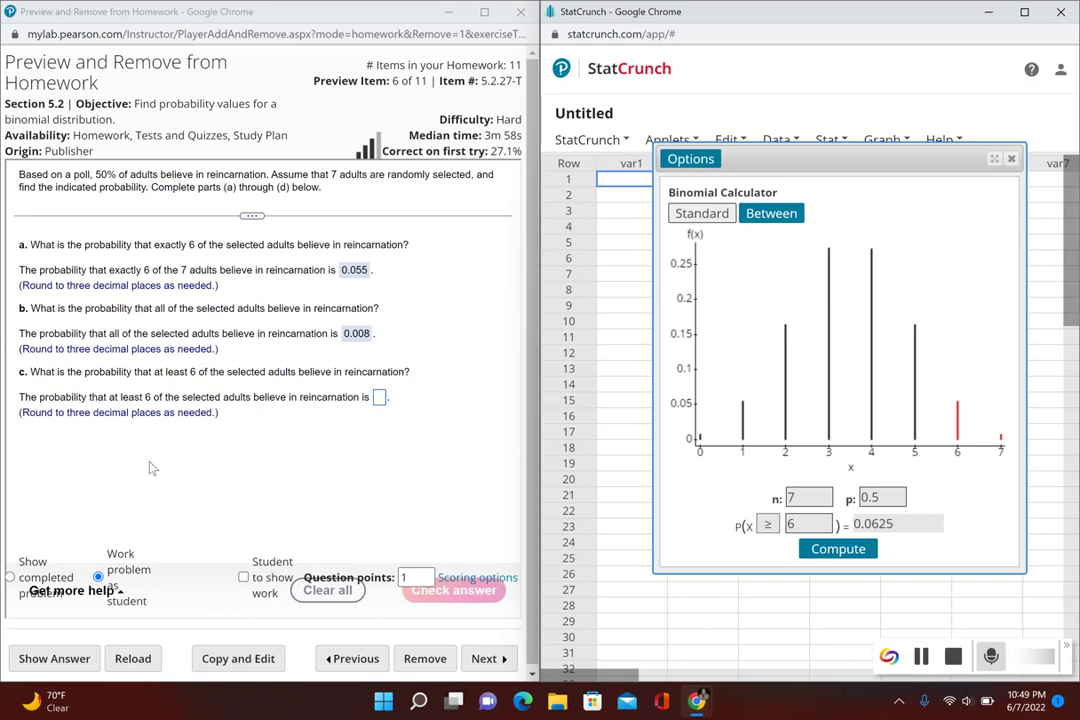
# Enter 0.063 for part (c), check it, and dismiss the Good job! message
pyautogui.click(381, 397)
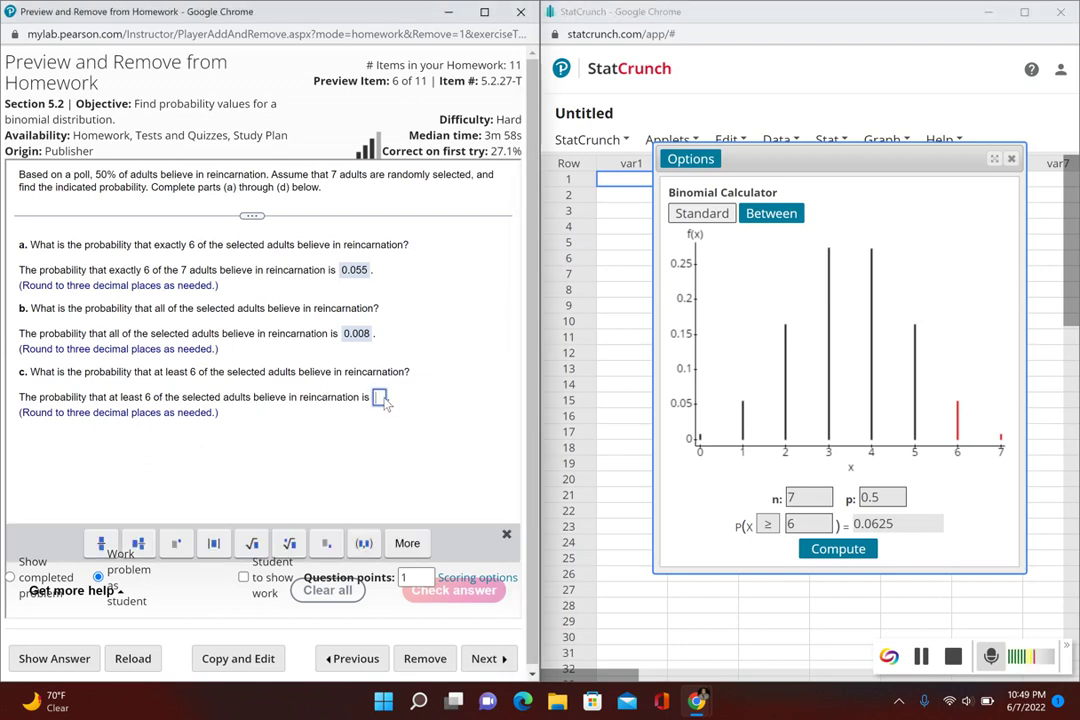
pyautogui.write('0.0')
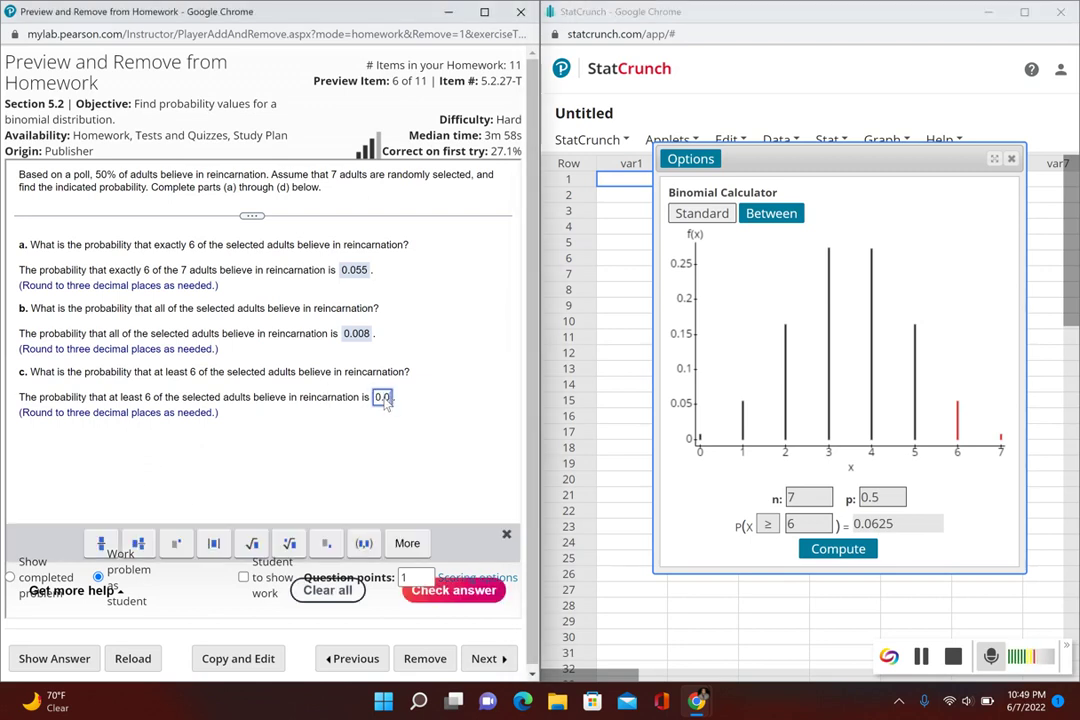
pyautogui.write('63')
pyautogui.press('Return')
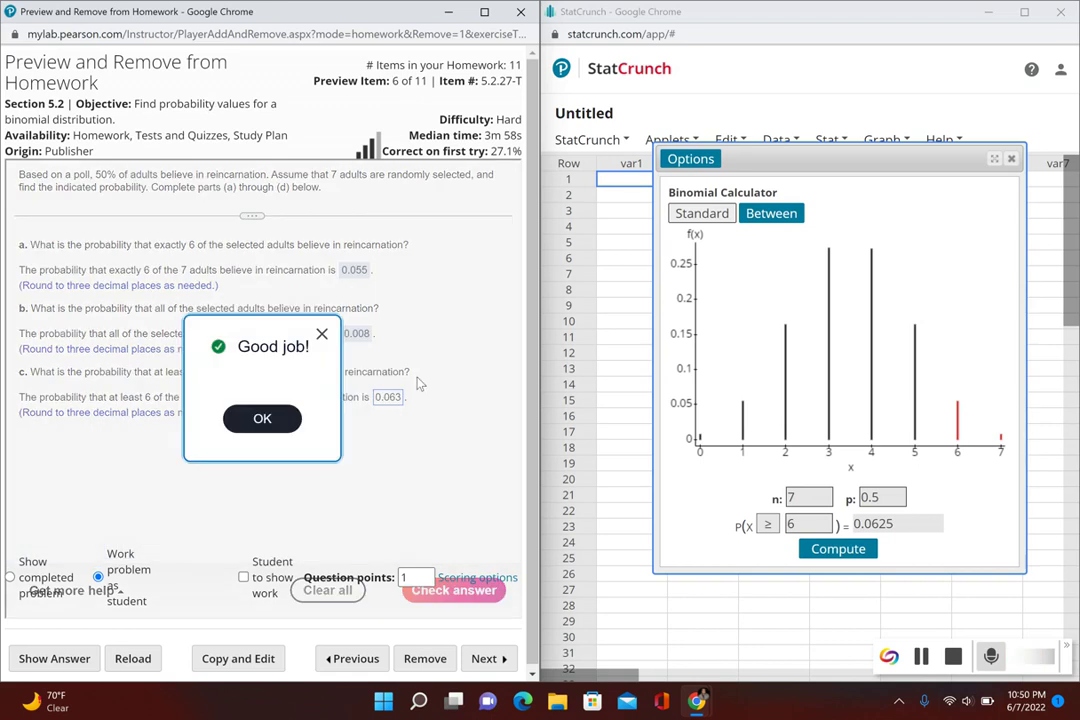
pyautogui.click(283, 418)
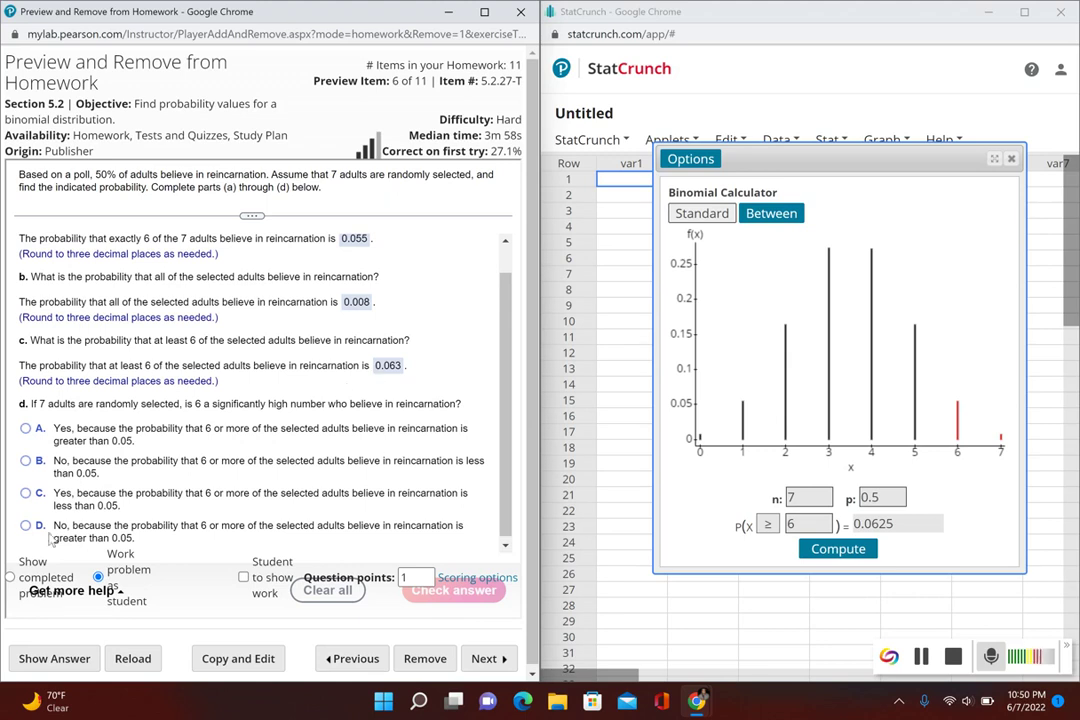
# Choose option D, that 6 is not significantly high, and check the answer
pyautogui.click(435, 524)
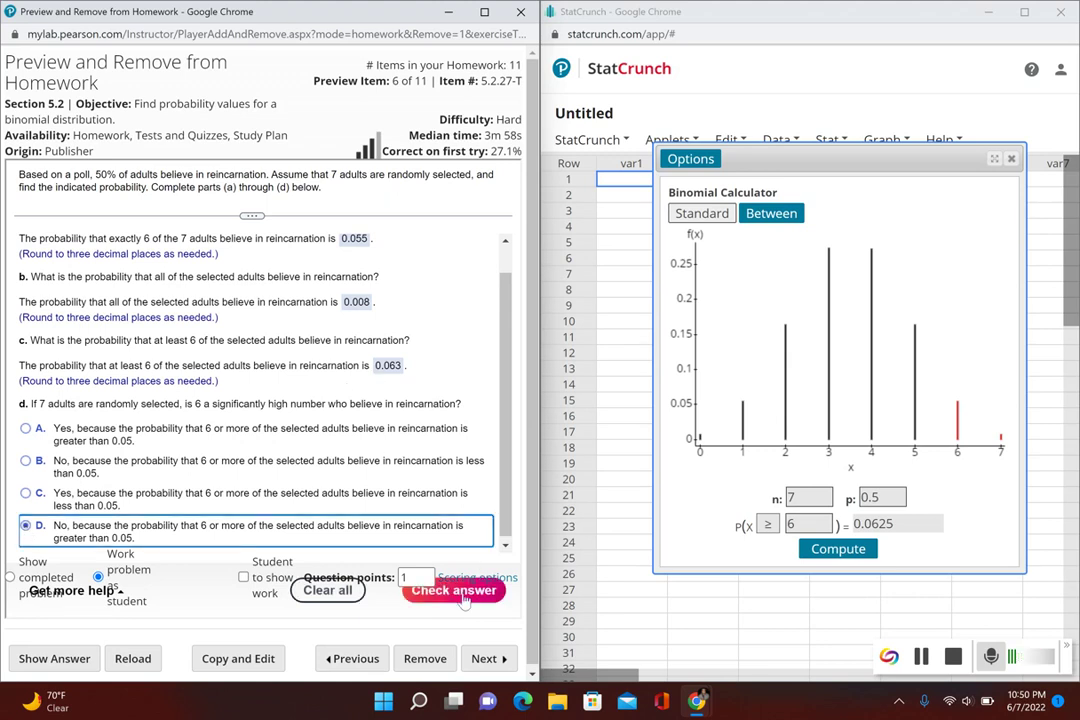
pyautogui.click(463, 597)
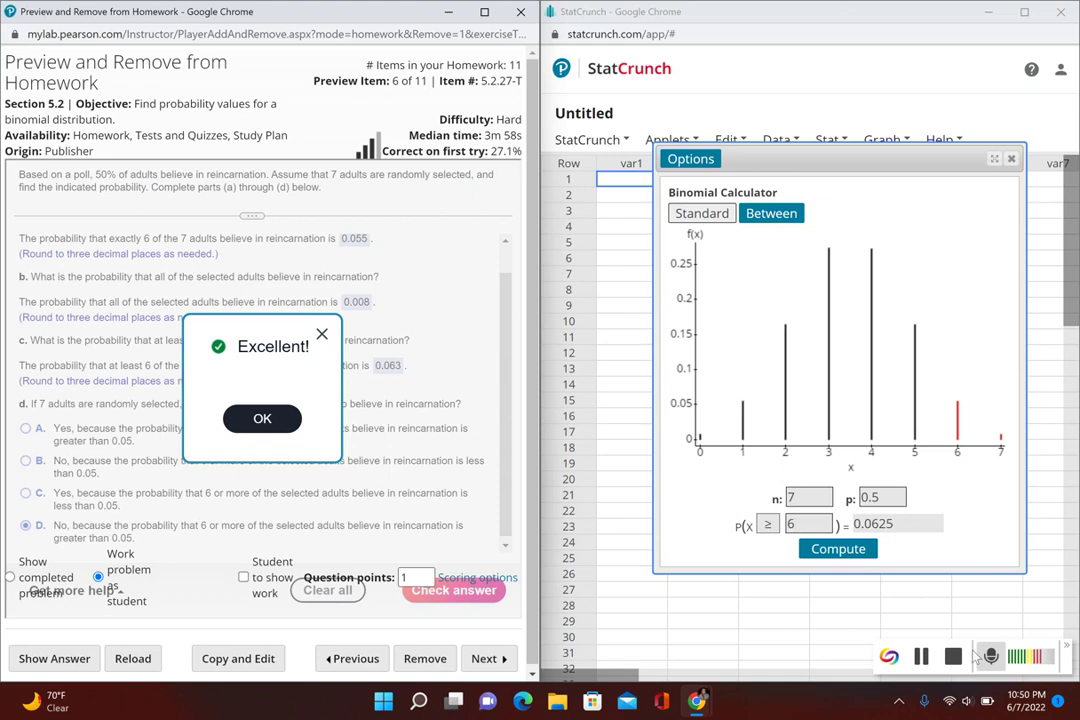